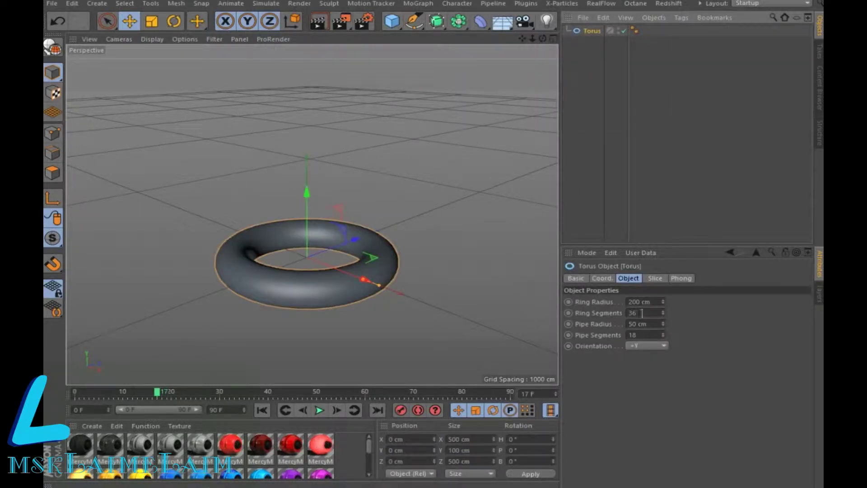
Step: Thin the torus ring, nest it in a radial Array, and add a Formula deformer
mouse_move(663, 301)
mouse_down()
mouse_move(663, 289)
mouse_move(663, 339)
mouse_move(663, 321)
mouse_up()
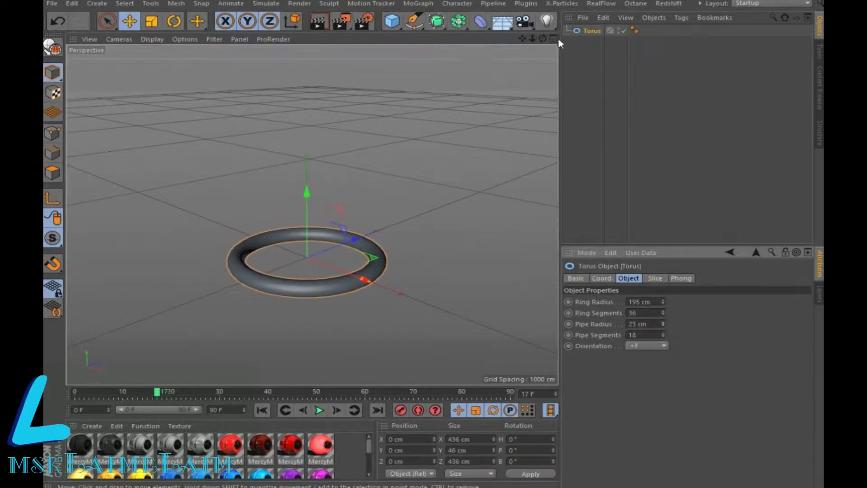
click(455, 22)
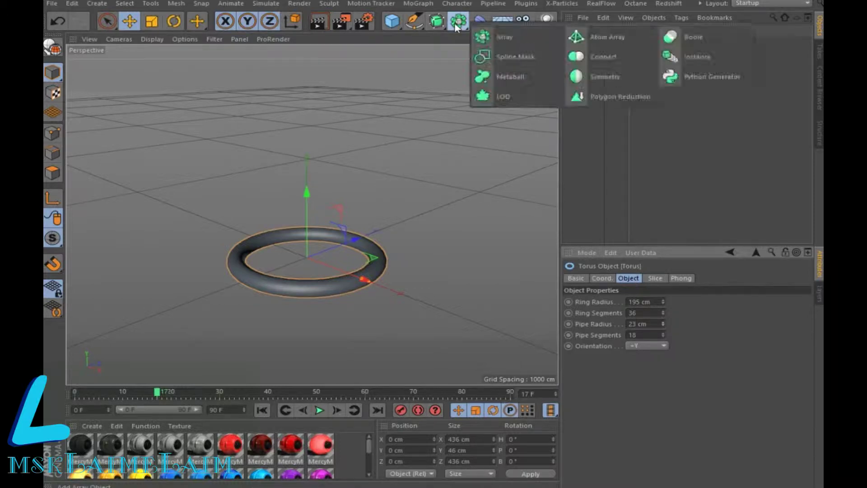
click(514, 43)
drag(590, 44, 594, 31)
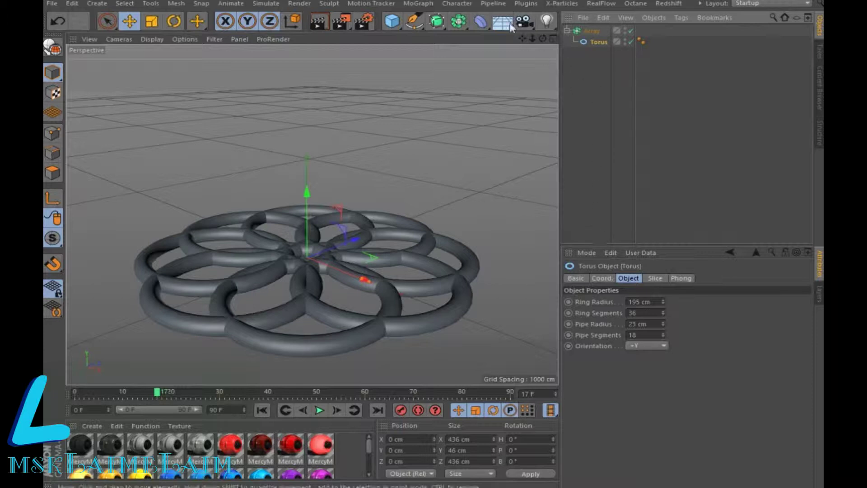
click(481, 22)
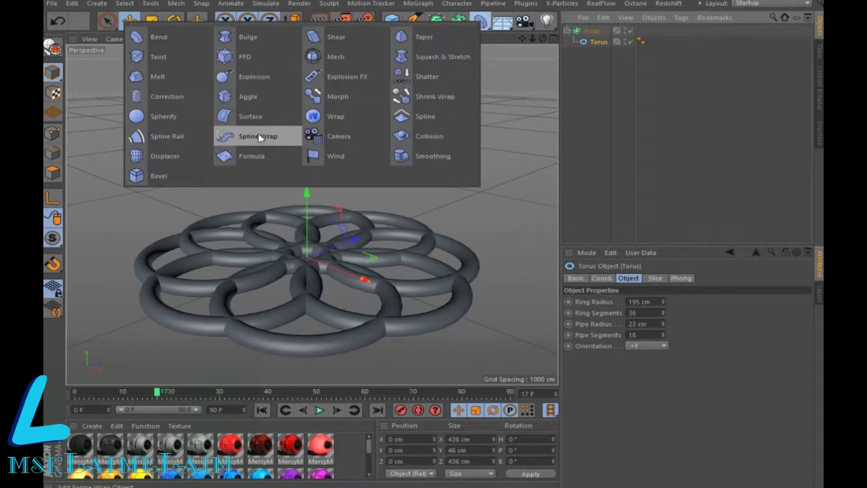
click(251, 156)
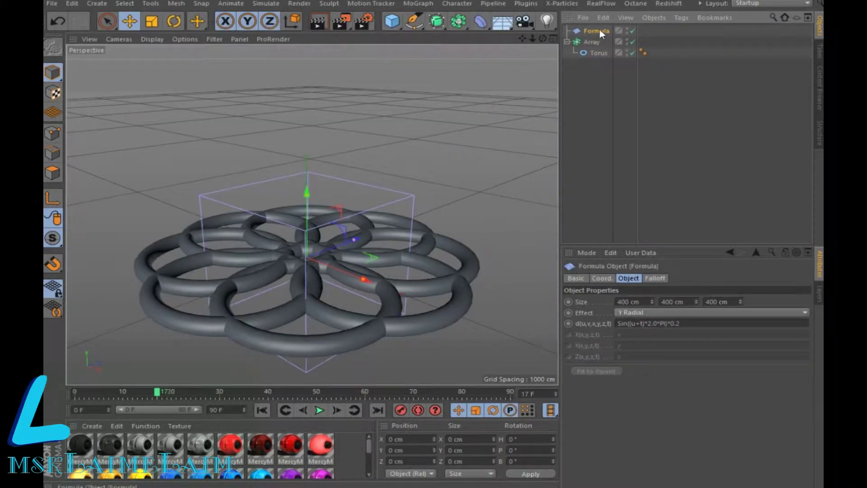
Step: Put the Formula deformer under the Array, preview the ripple from frame 0, and duplicate the Array
drag(600, 56, 600, 56)
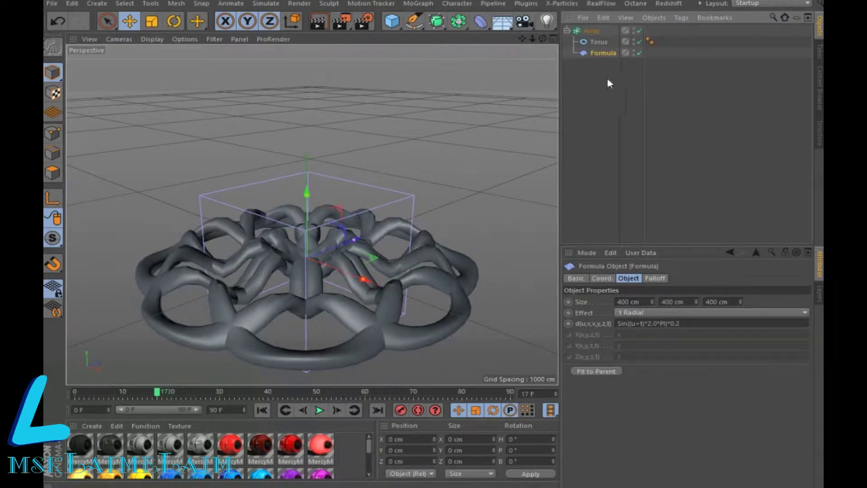
click(261, 410)
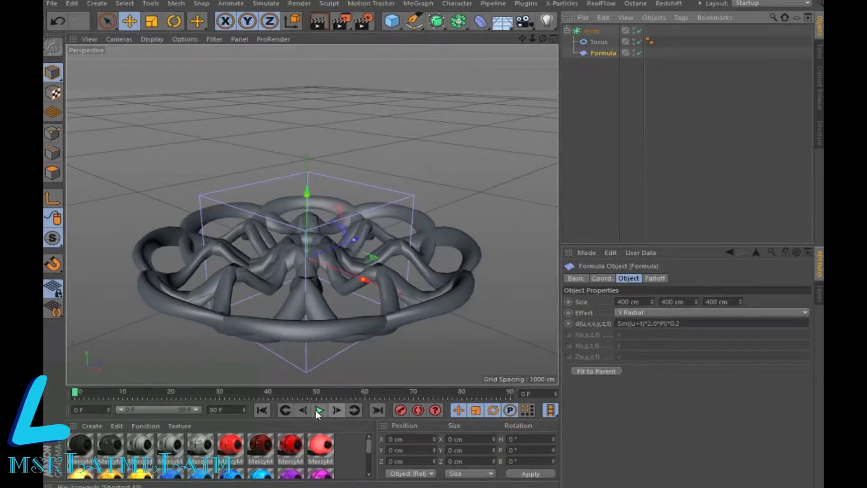
click(316, 409)
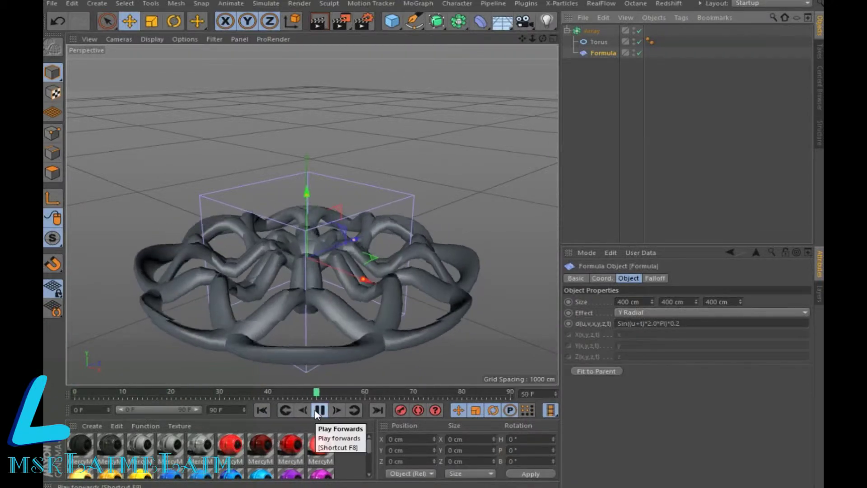
click(319, 410)
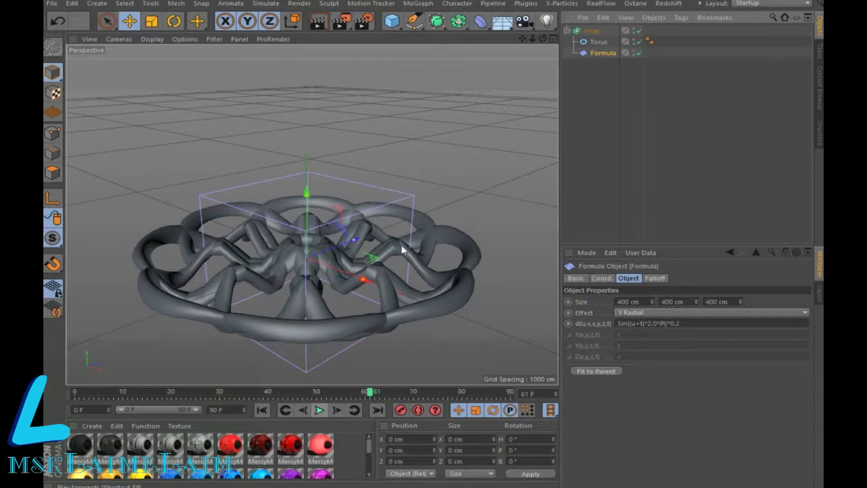
click(259, 413)
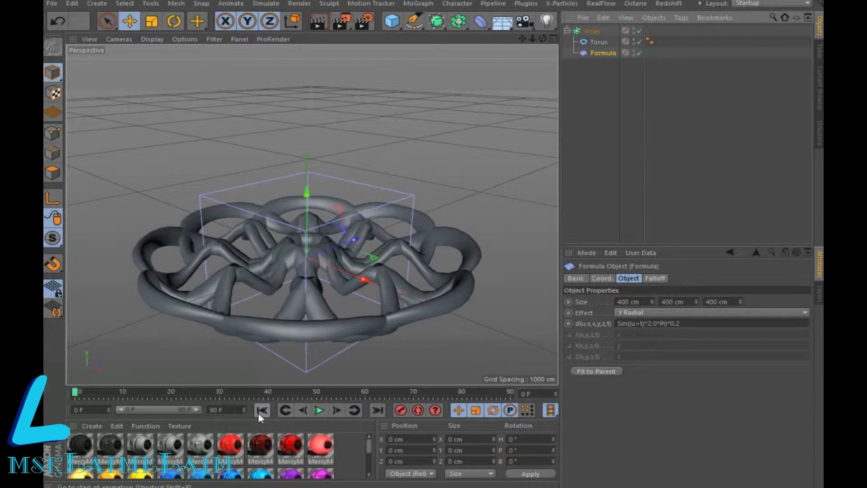
click(567, 30)
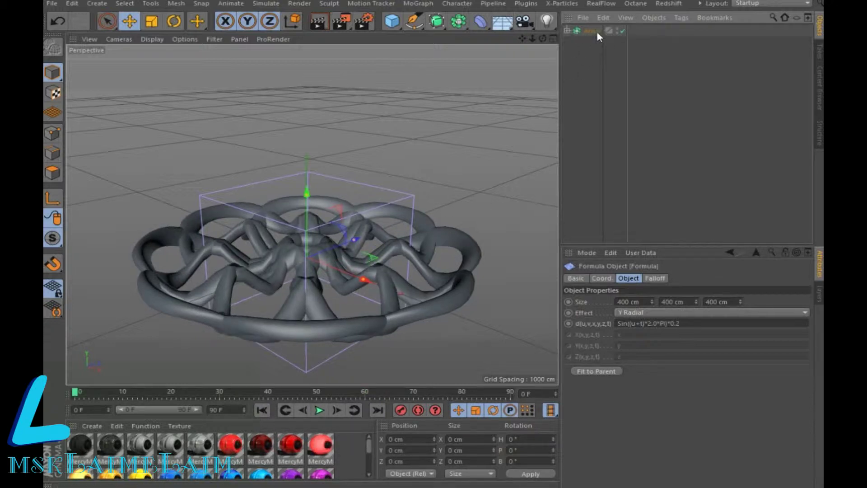
ctrl+drag(568, 32, 590, 40)
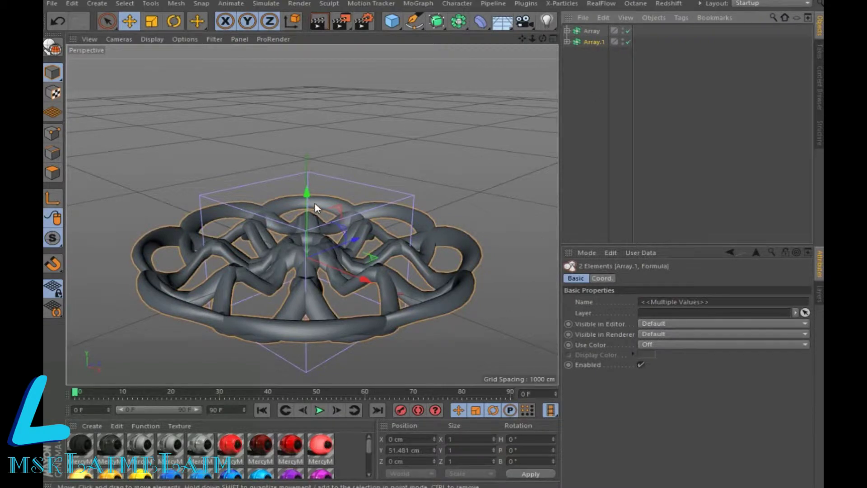
Step: Raise Array.1 to Y 135.99 cm and shrink its radius to 169 cm
drag(308, 199, 308, 168)
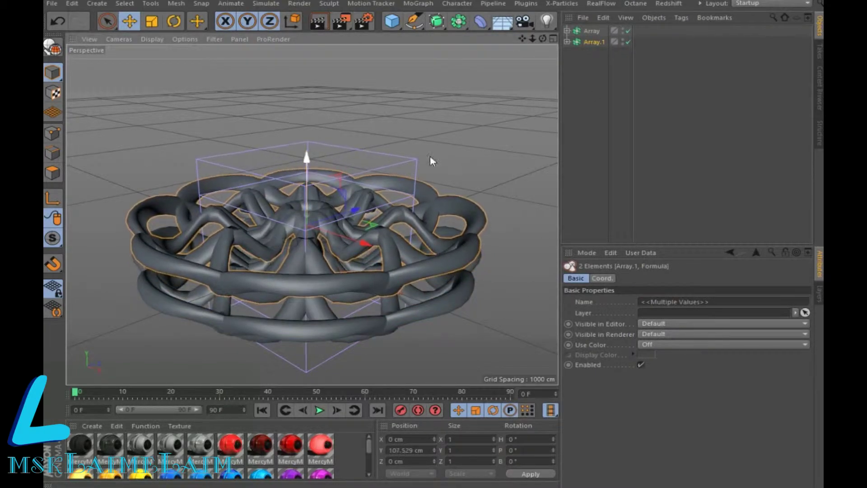
click(590, 42)
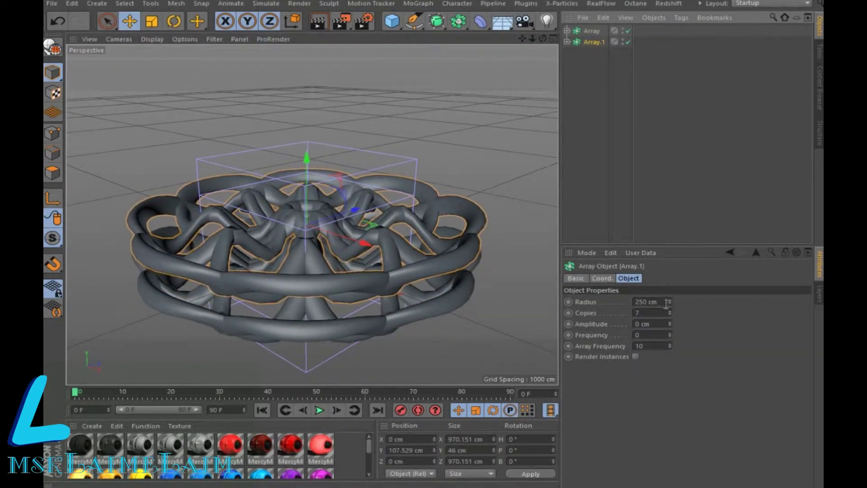
drag(667, 302, 564, 283)
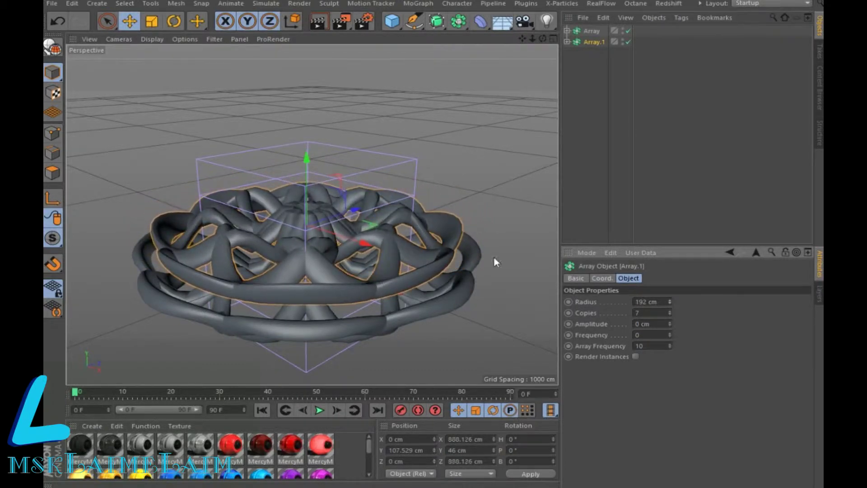
drag(308, 172, 316, 166)
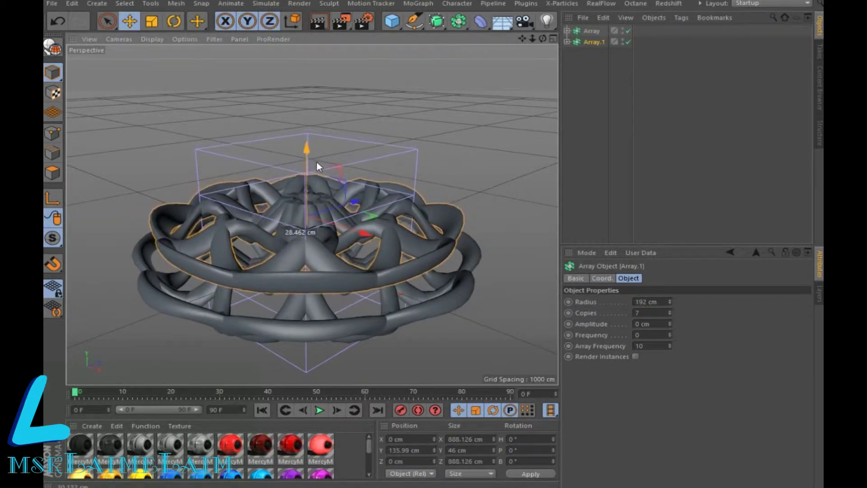
drag(670, 308, 676, 307)
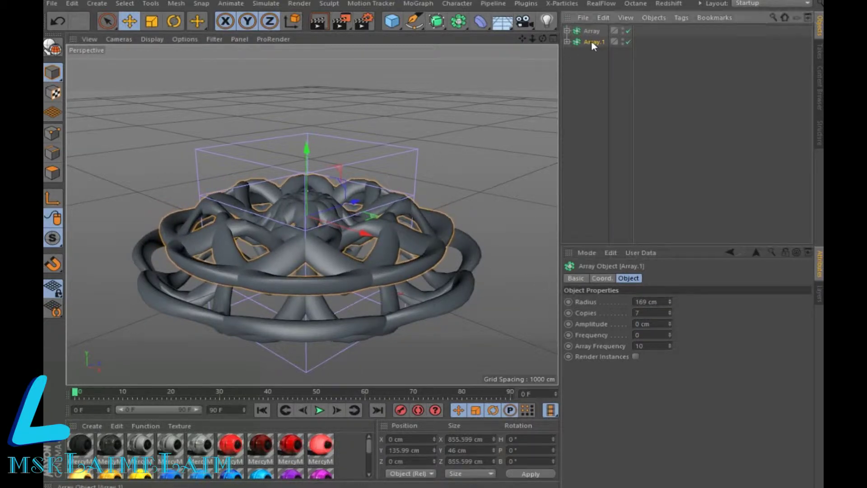
Step: Duplicate Array.1 as Array.2 at Y 139.133 cm with radius 113 cm, and preview playback
ctrl+drag(591, 47, 595, 56)
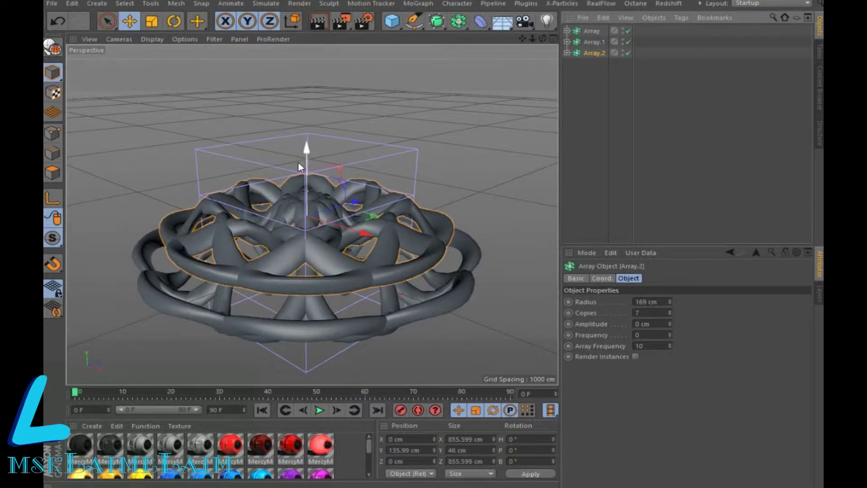
drag(308, 158, 319, 123)
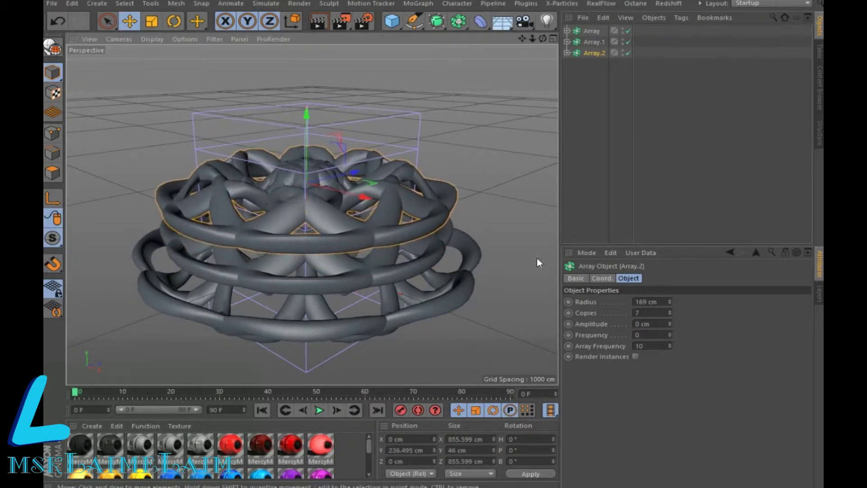
drag(670, 302, 670, 328)
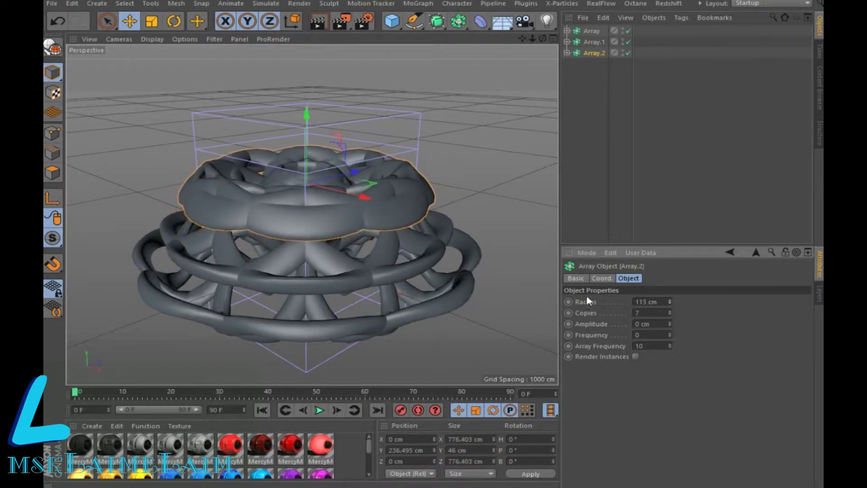
drag(306, 120, 308, 156)
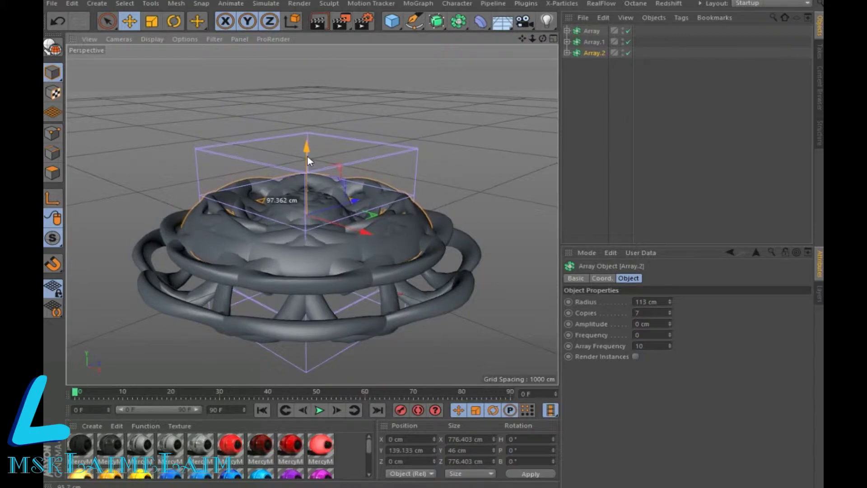
click(319, 410)
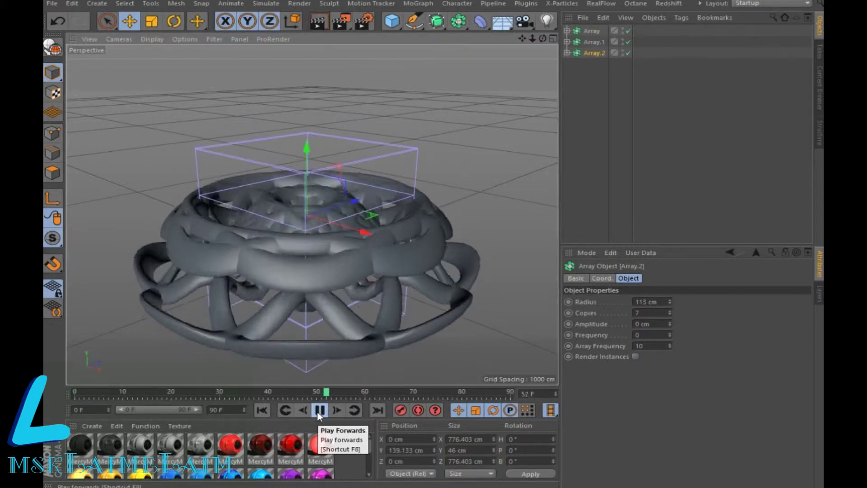
click(318, 410)
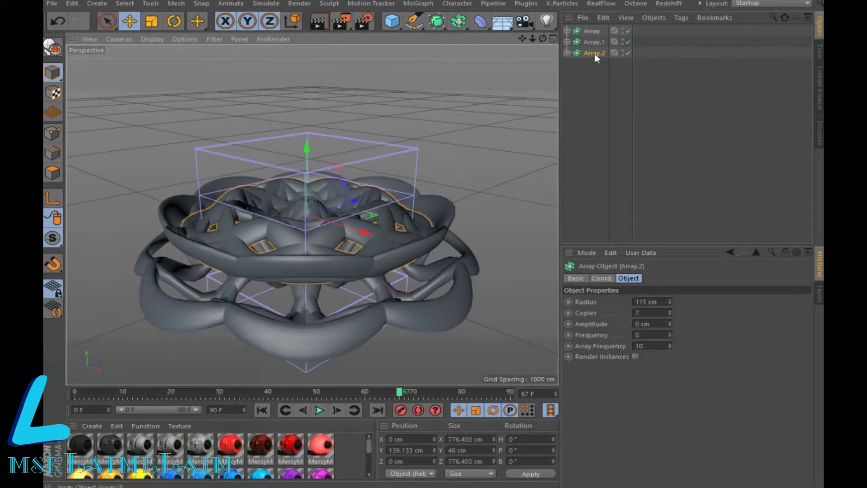
Step: Copy-paste Array.2 as Array.3 with radius 77 cm, raised to Y 187.824 cm
key(ctrl+c)
key(ctrl+v)
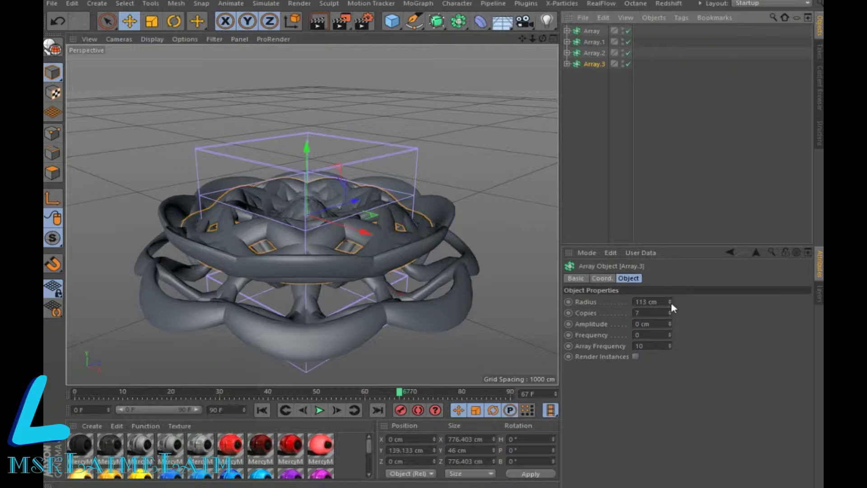
drag(670, 303, 381, 192)
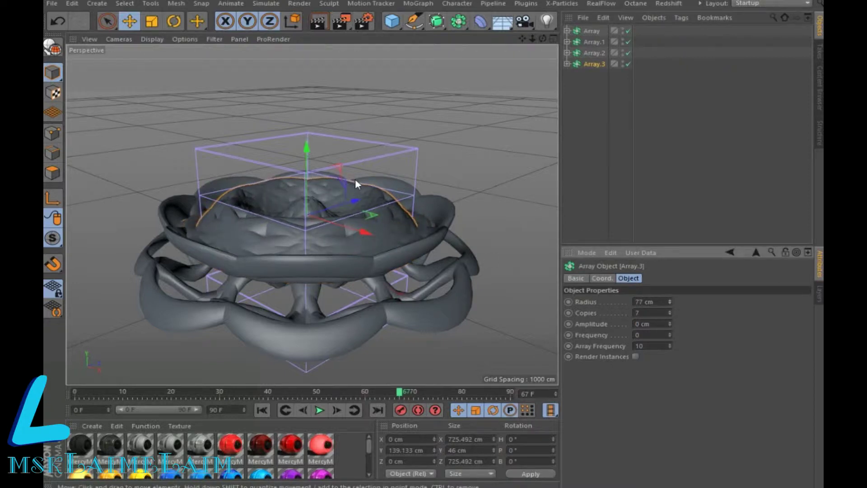
drag(311, 161, 324, 133)
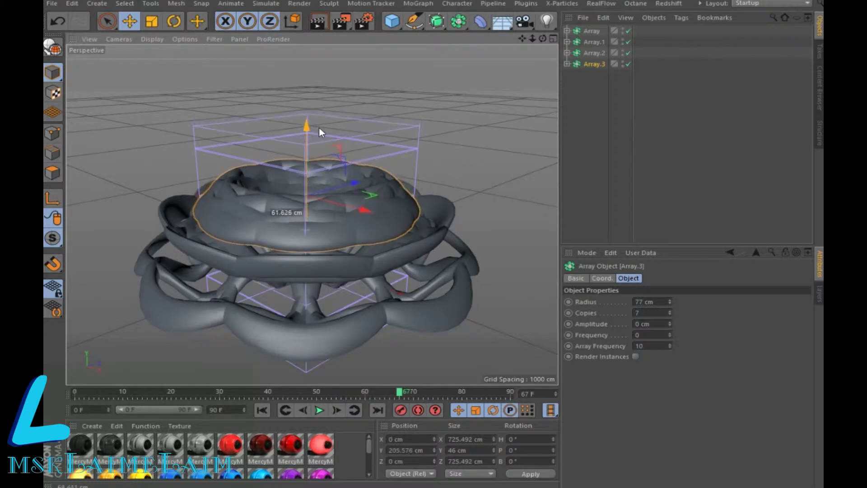
drag(323, 132, 327, 132)
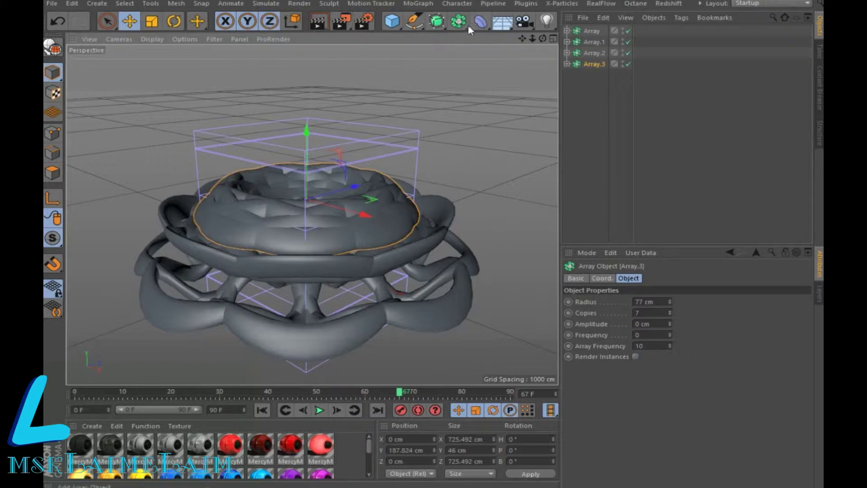
click(483, 28)
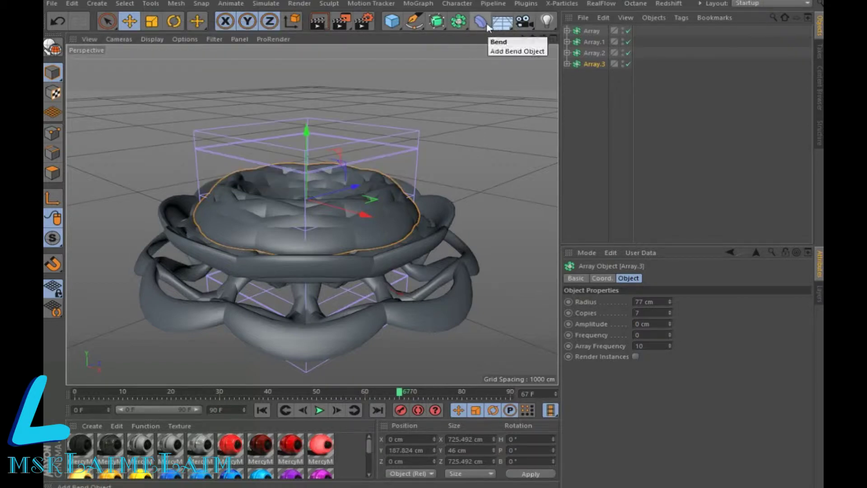
Step: Add a top-level Taper deformer at 65% strength below Array.3, plus a Null object
drag(487, 27, 445, 39)
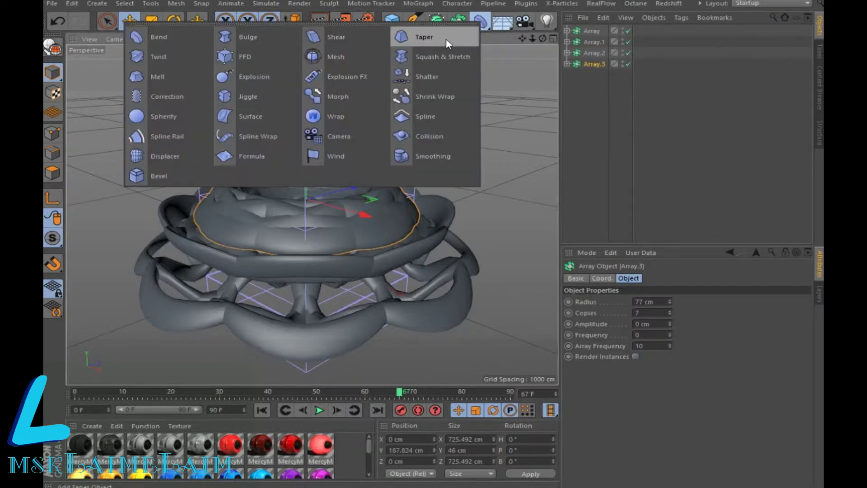
click(445, 38)
drag(594, 29, 593, 86)
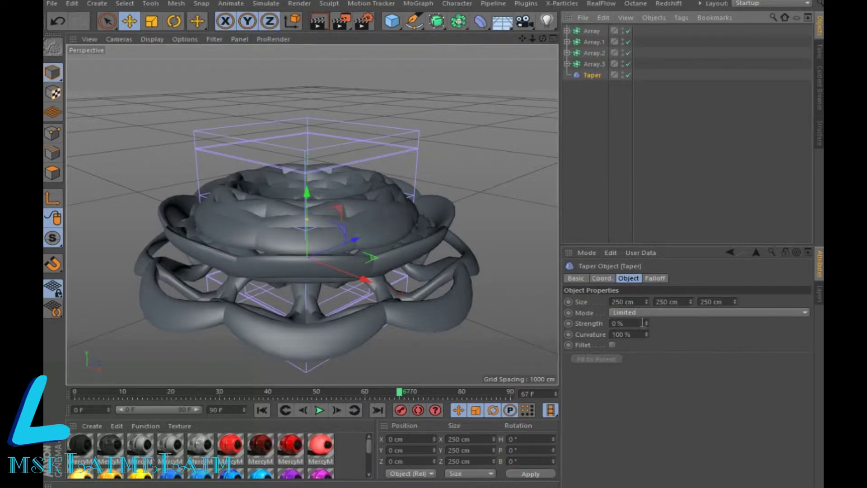
drag(647, 324, 678, 324)
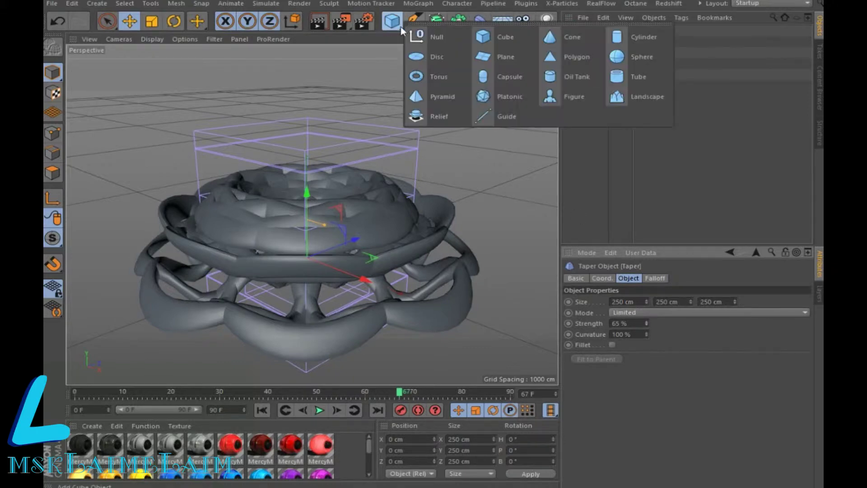
drag(392, 26, 435, 33)
click(587, 43)
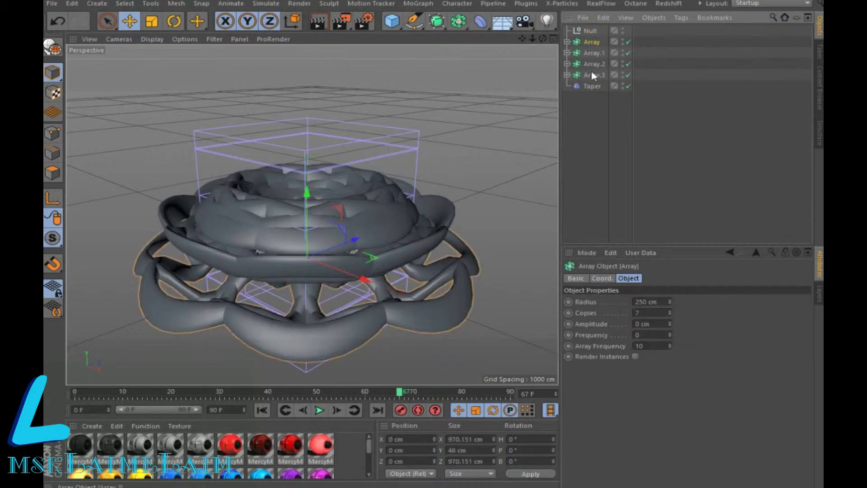
Step: Group all four arrays and the Taper deformer under the Null
shift+click(592, 75)
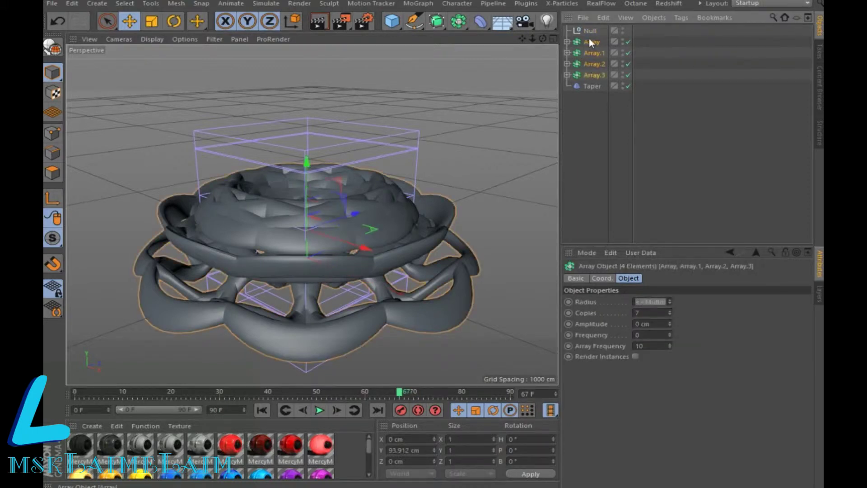
drag(592, 75, 592, 30)
drag(590, 89, 598, 79)
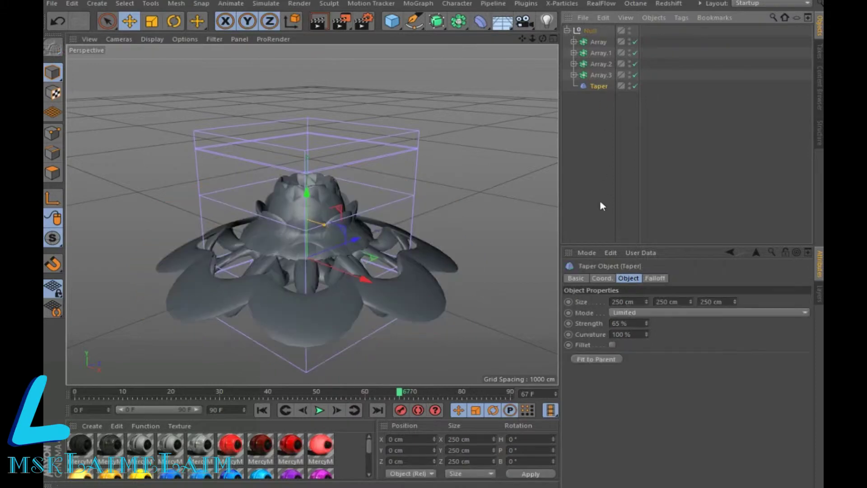
Step: Play the tapered animation from frame 0, stopping at frame 40
click(264, 410)
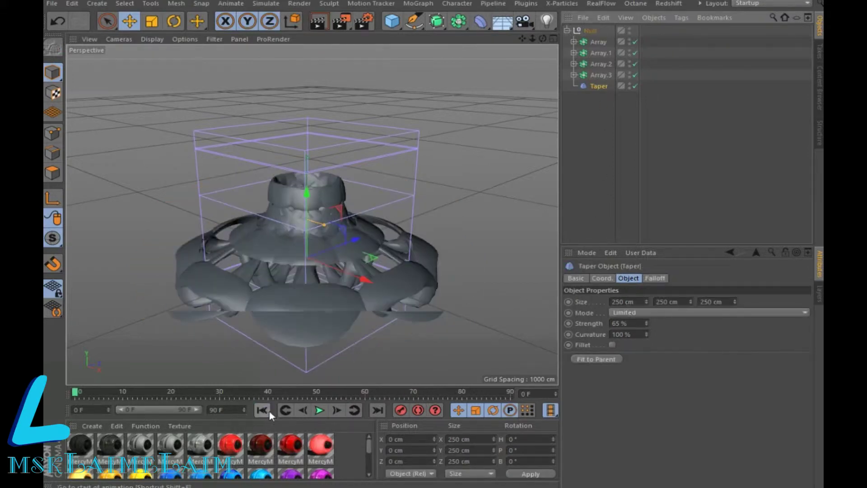
click(318, 413)
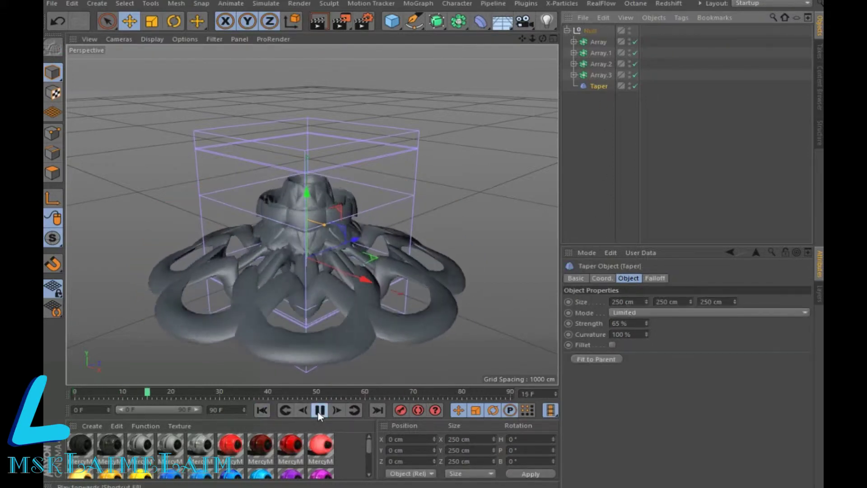
click(318, 411)
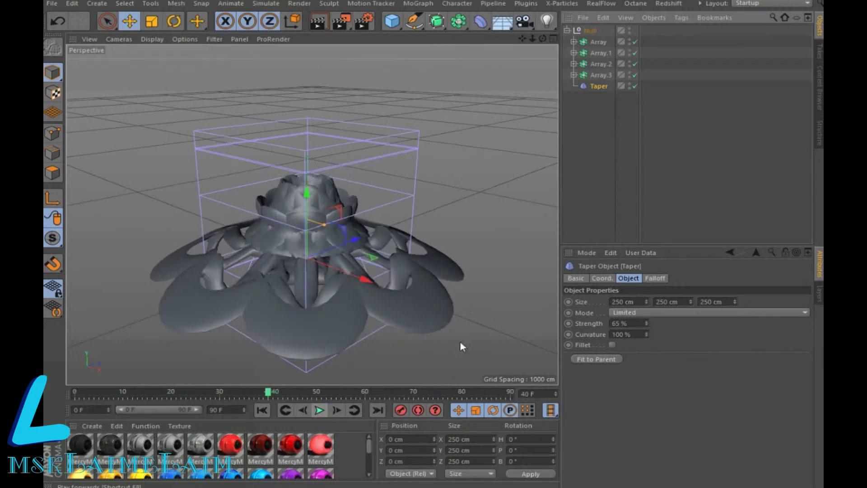
click(601, 75)
Step: Raise Array.3 and Array.2 higher along Y
mouse_move(309, 138)
mouse_down()
mouse_move(313, 110)
mouse_move(319, 122)
mouse_up()
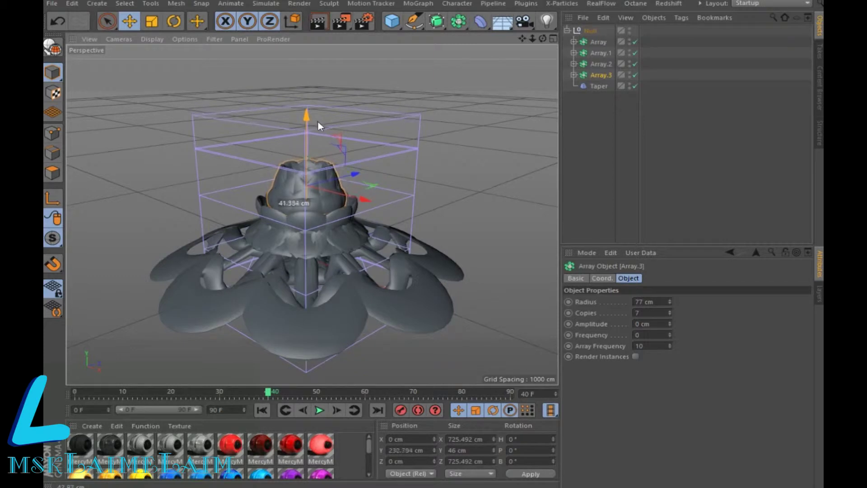
click(600, 63)
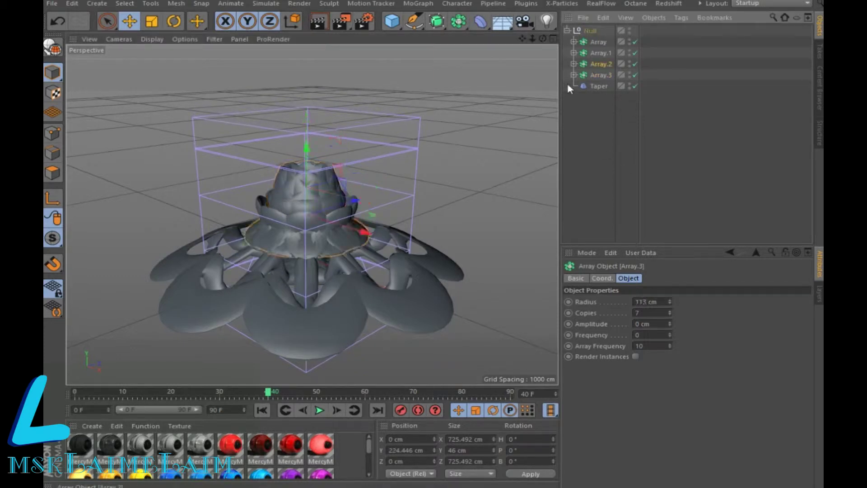
drag(305, 172, 308, 165)
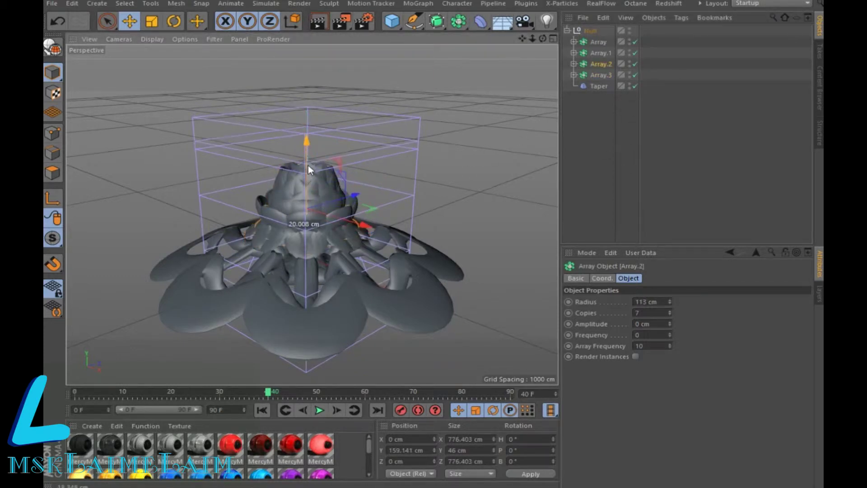
Step: Duplicate Array.3 as Array.4 with radius 42 cm, lifted to Y 241.778 cm
click(597, 76)
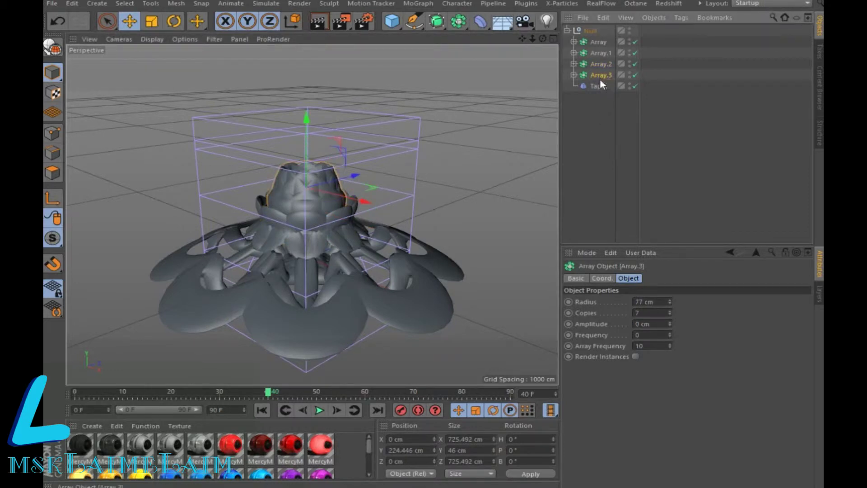
ctrl+drag(600, 78, 601, 81)
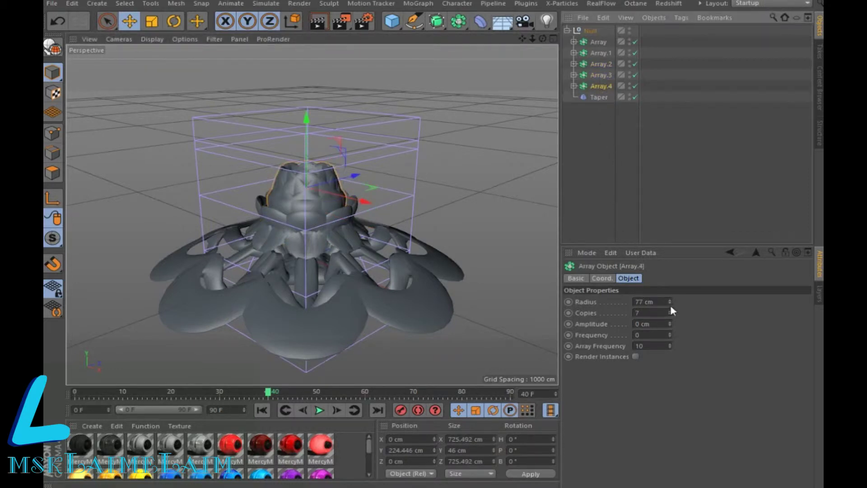
drag(670, 304, 670, 313)
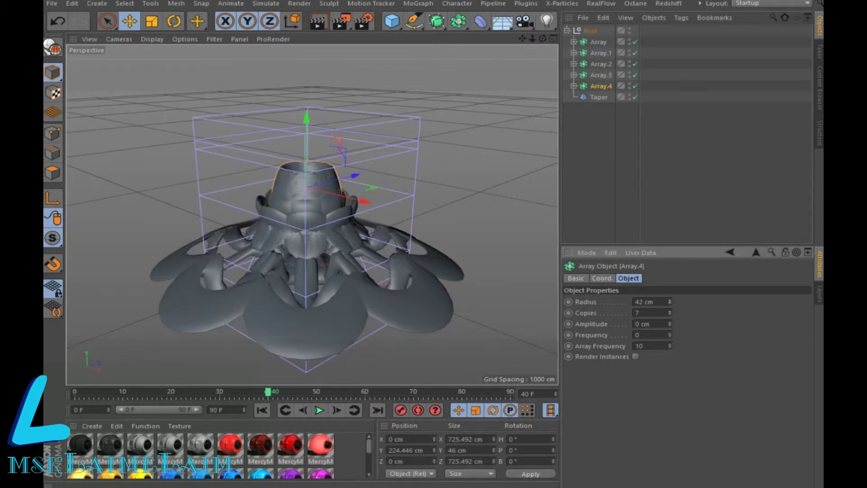
drag(308, 131, 318, 131)
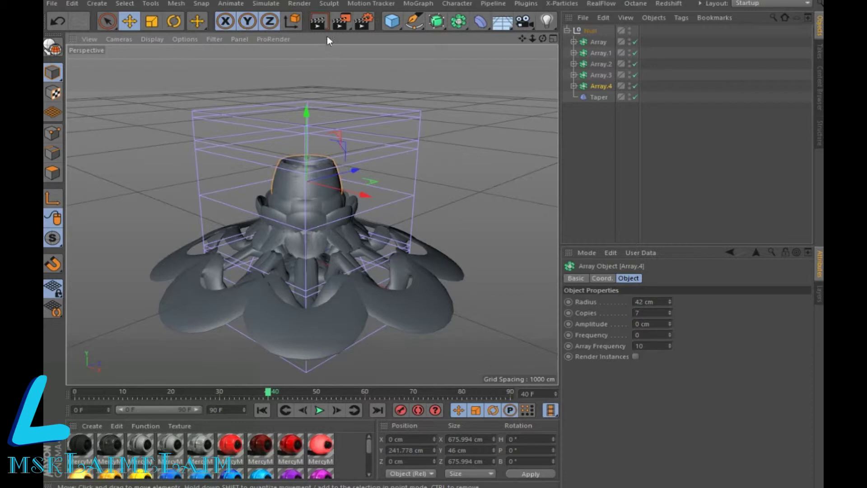
click(318, 21)
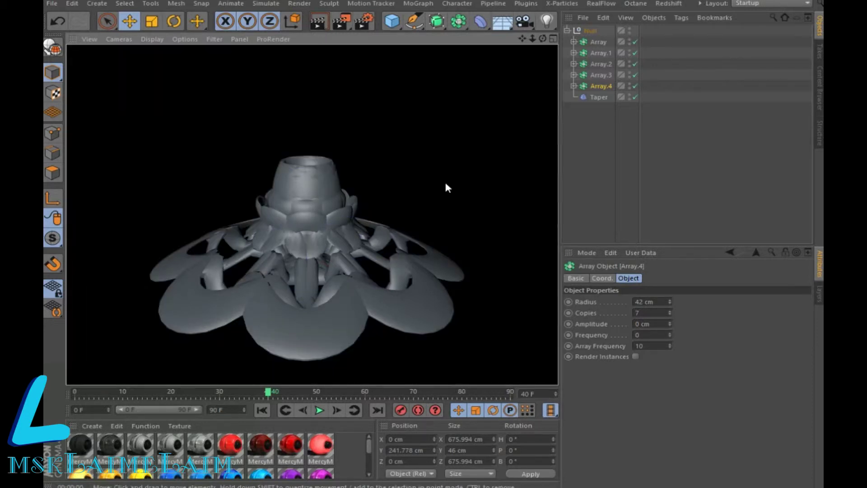
Step: Play the five-tier sculpture animation and pause it at frame 24
click(320, 410)
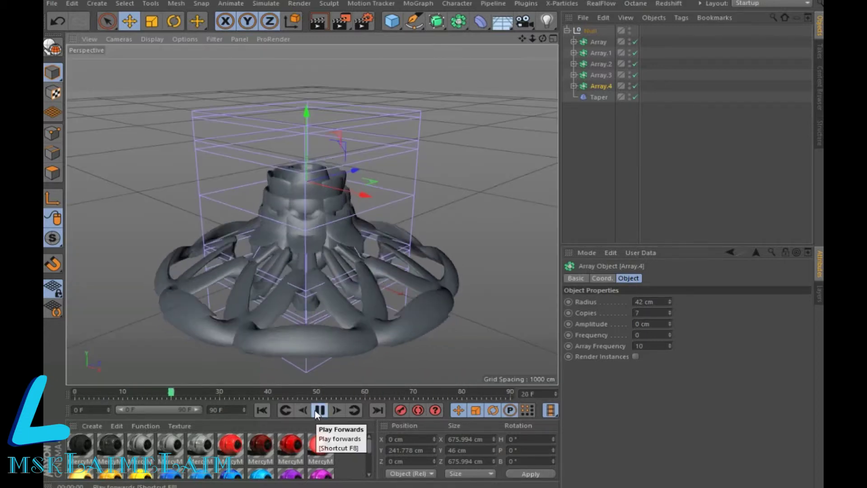
click(319, 411)
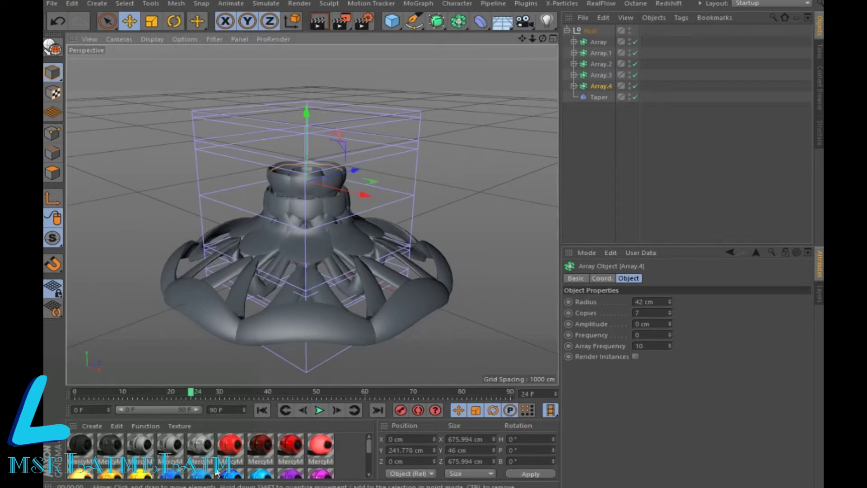
drag(371, 448, 369, 461)
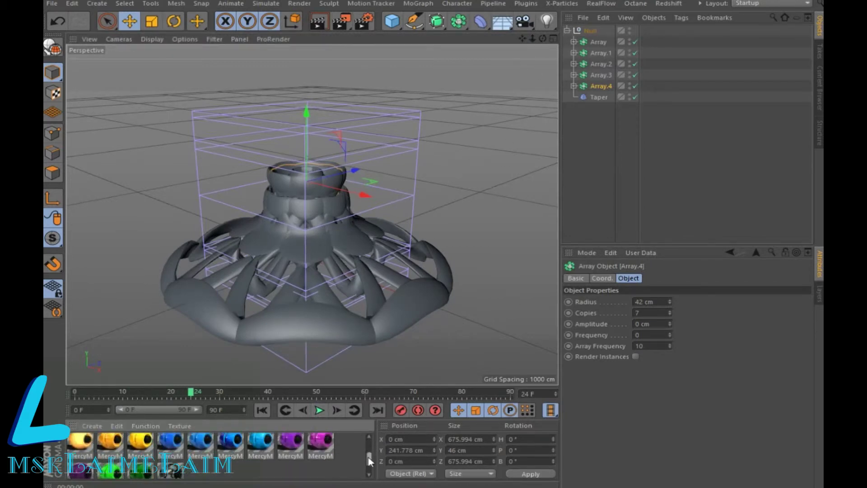
Step: Apply light and dark blue materials to Array through Array.3, purple to Array.4, and render
drag(322, 384, 601, 83)
drag(596, 42, 595, 42)
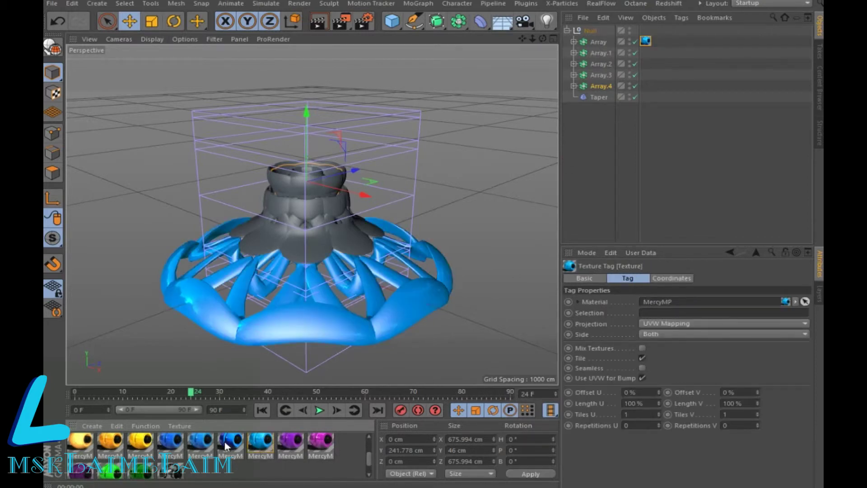
drag(596, 41, 596, 52)
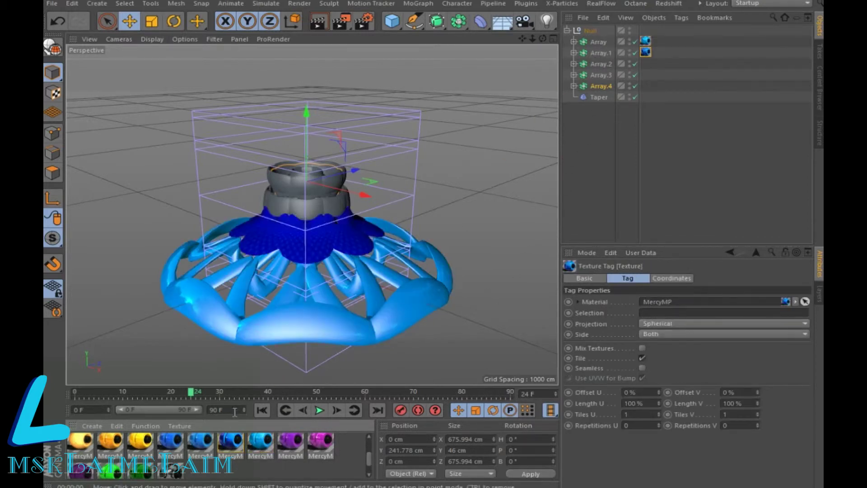
drag(609, 64, 606, 64)
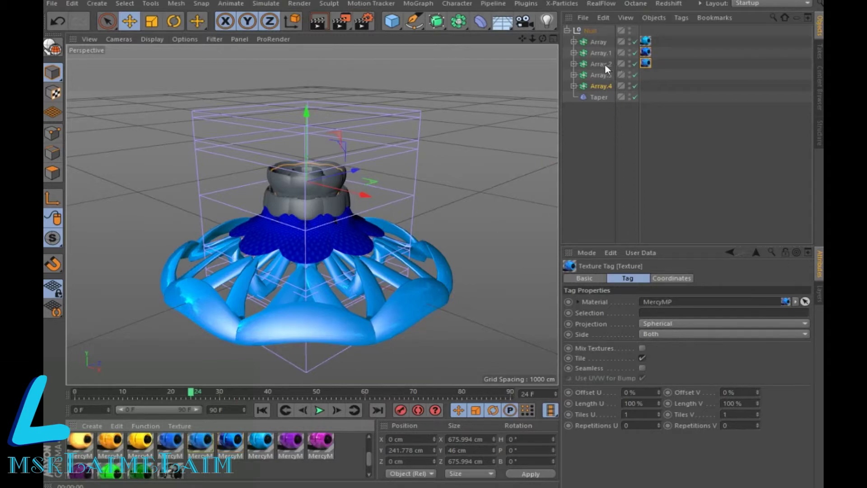
drag(270, 363, 589, 75)
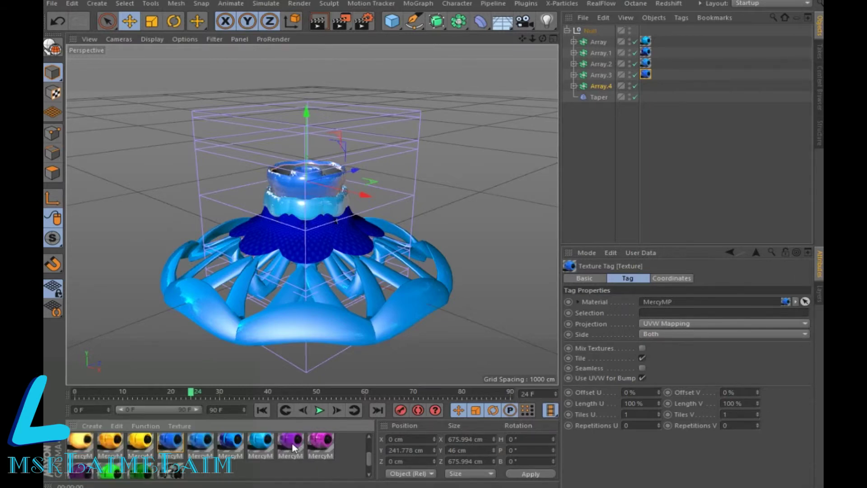
mouse_move(610, 113)
mouse_down()
mouse_move(609, 82)
mouse_move(599, 86)
mouse_up()
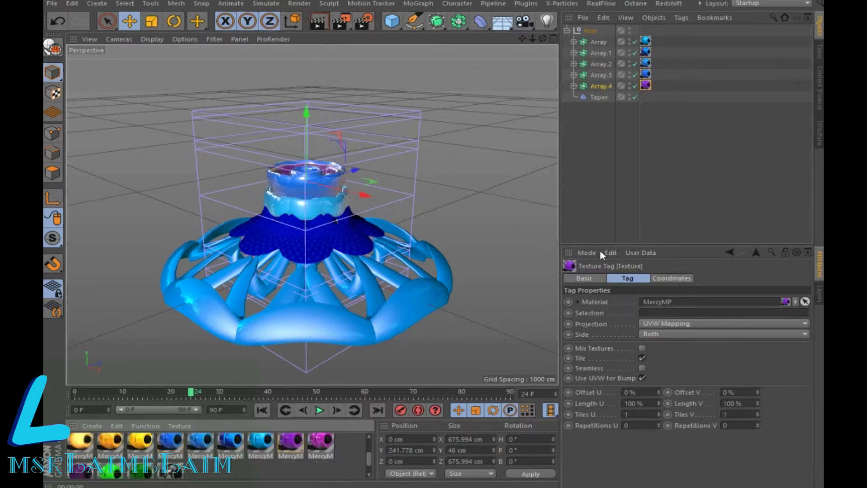
click(318, 21)
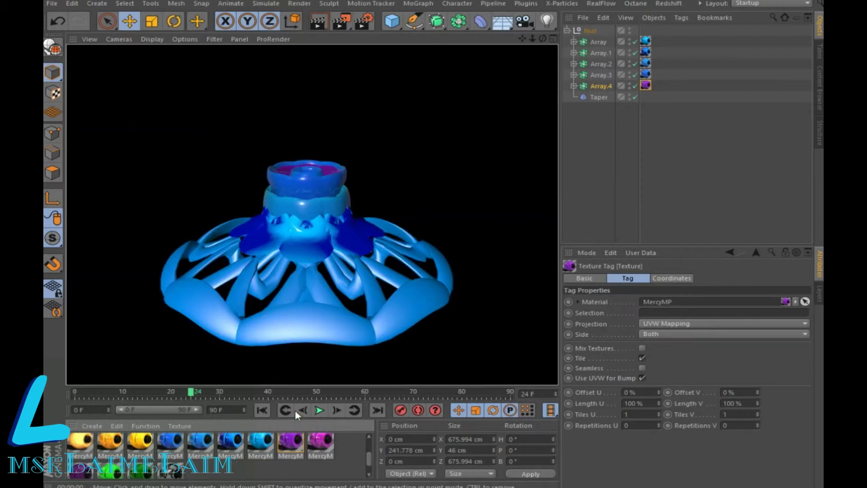
Step: Play the animation, pause at frame 50, and orbit to look down on the sculpture
click(319, 409)
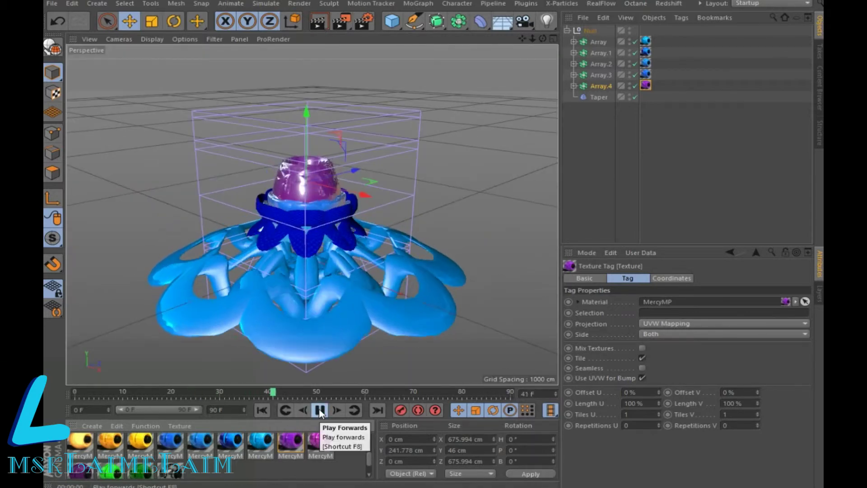
click(320, 410)
drag(543, 38, 546, 54)
alt+drag(312, 214, 307, 367)
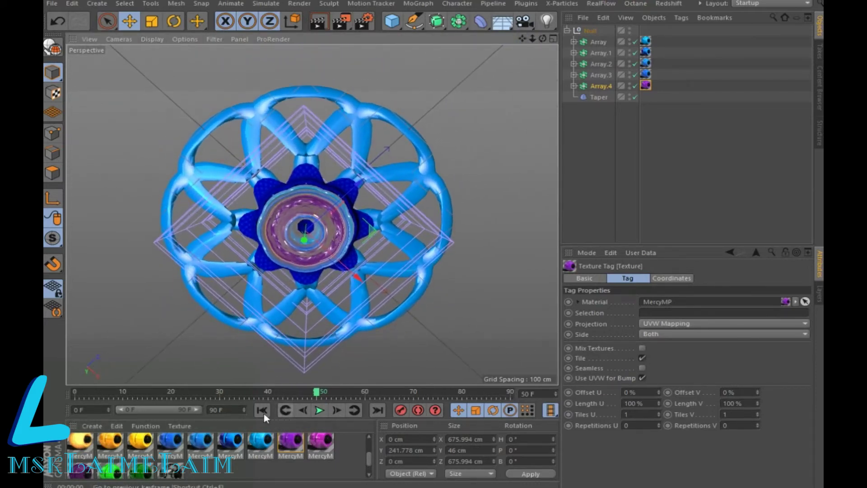
Step: Replay the animation from the start, stop at frame 83, and orbit back to a low side view
click(264, 412)
click(319, 411)
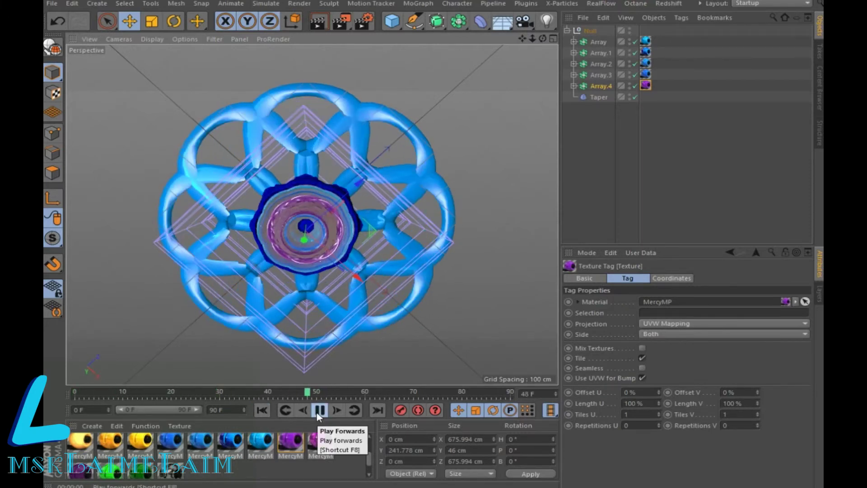
click(319, 411)
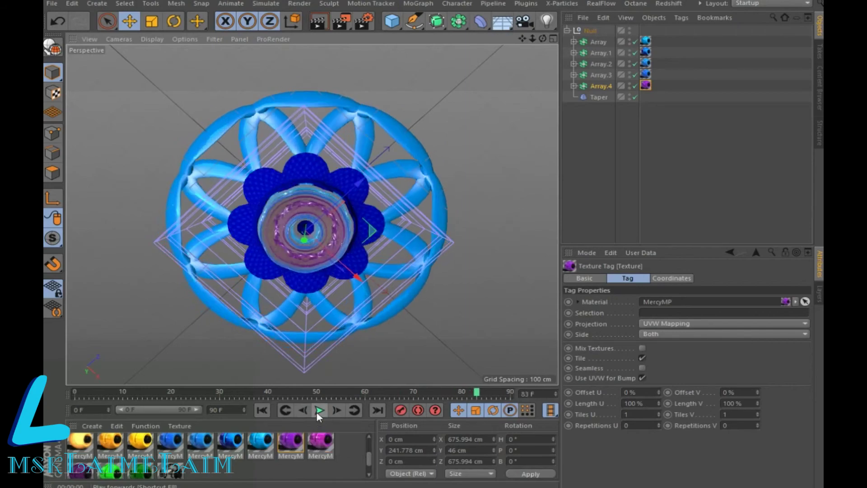
drag(542, 39, 312, 214)
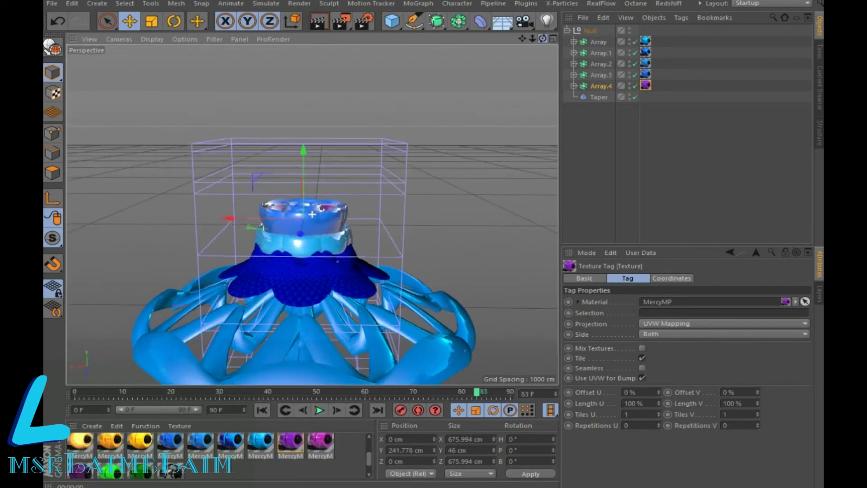
Step: Increase the top tier Array.4's radius to 193 cm and replay the animation
drag(527, 41, 519, 38)
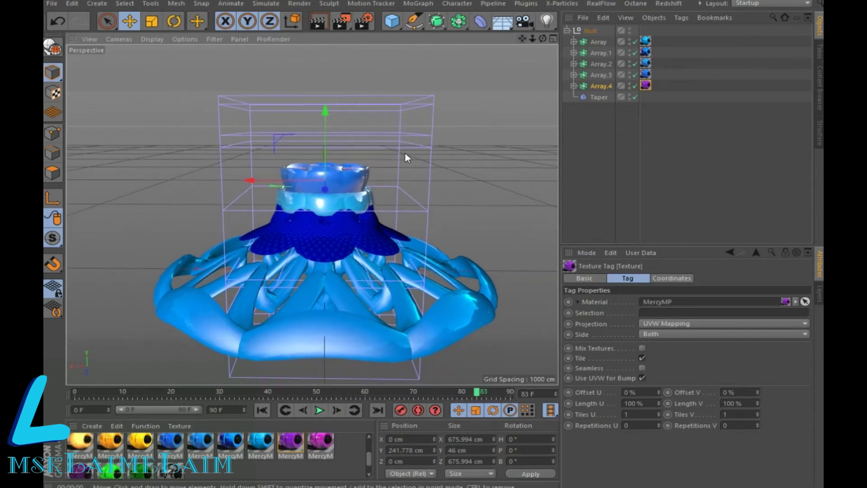
click(601, 86)
mouse_move(671, 303)
mouse_down()
mouse_move(670, 285)
mouse_move(671, 297)
mouse_up()
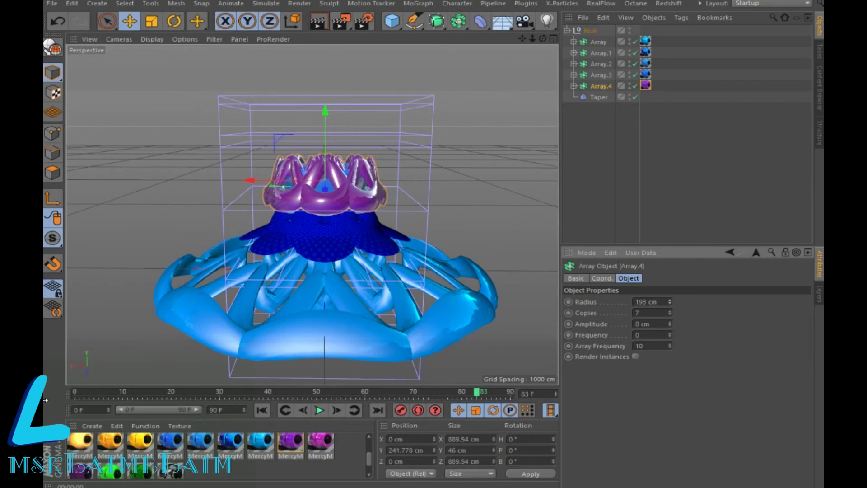
click(318, 410)
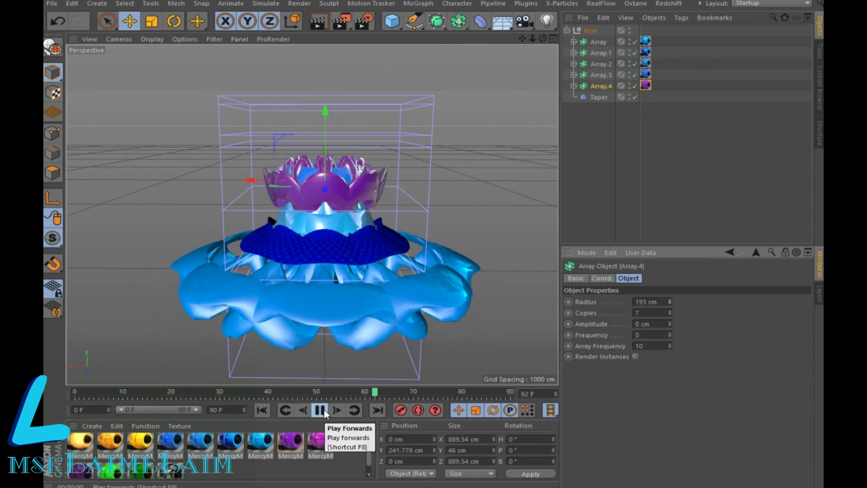
Step: Pause the playing animation at frame 75
click(324, 409)
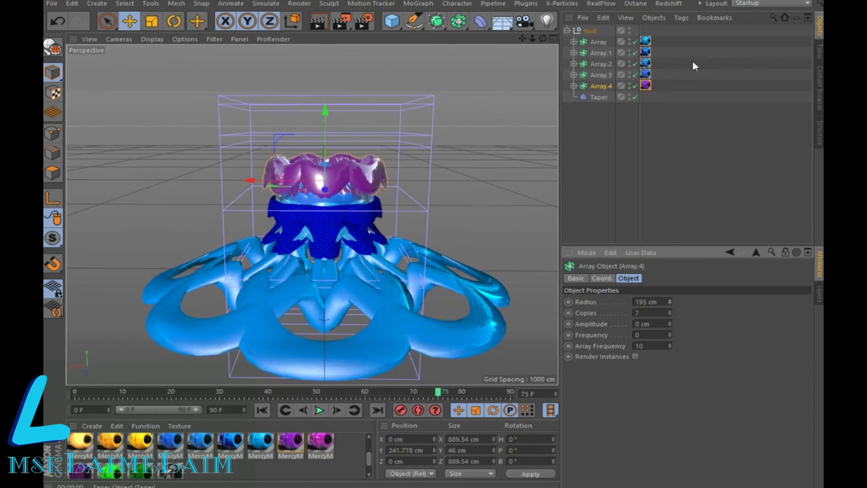